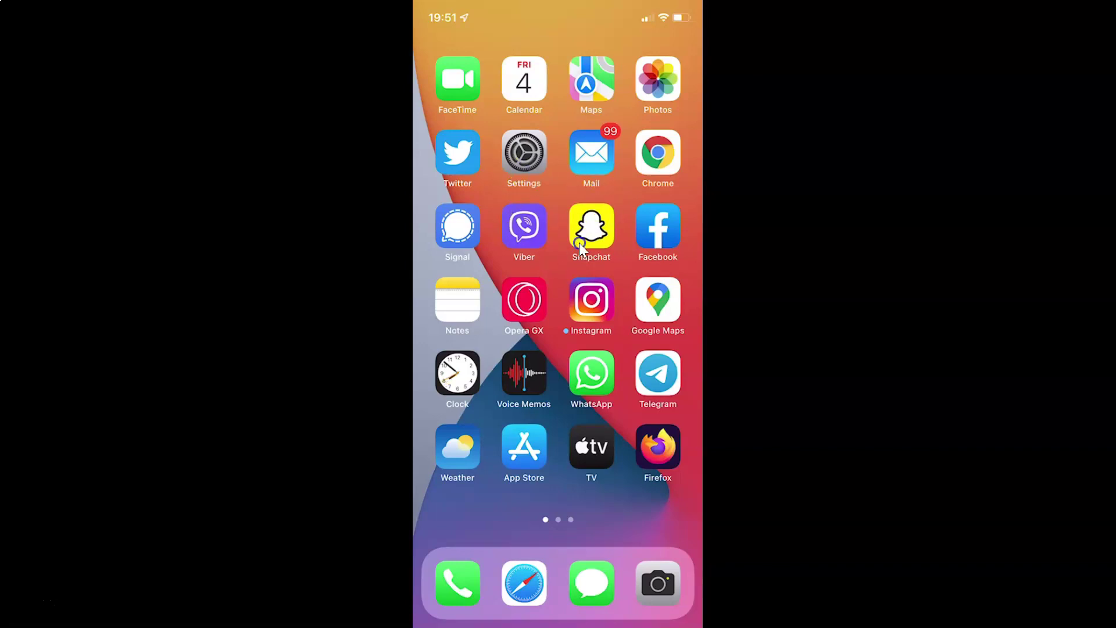
Check the iPhone's software version and model name on the General About page in Settings, and return to the home screen.
left_click(611, 197)
left_click(524, 154)
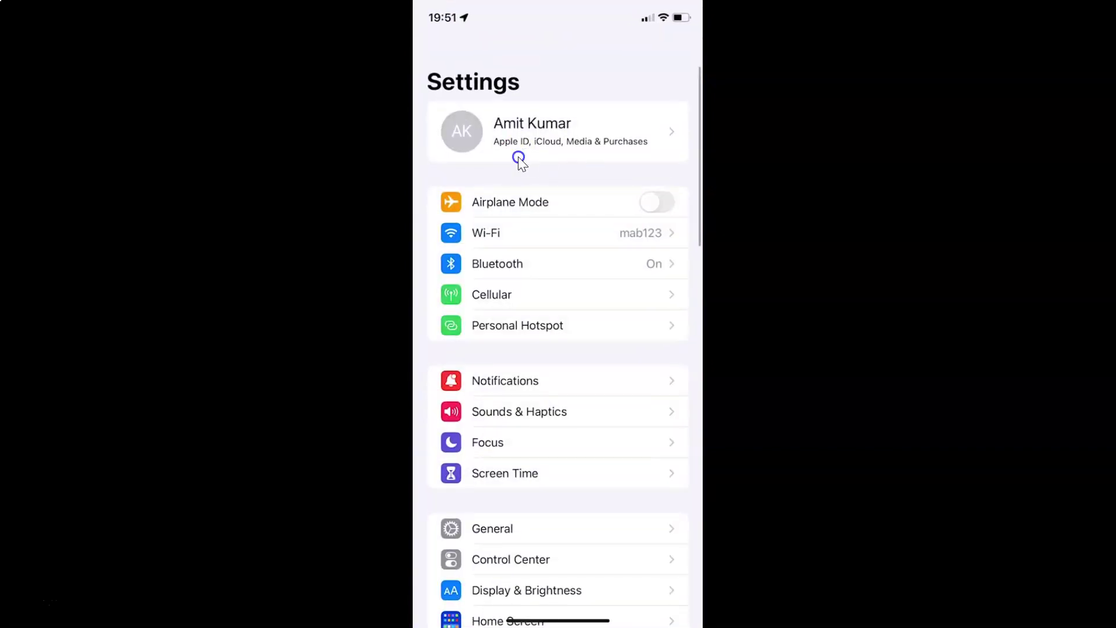
left_click(489, 529)
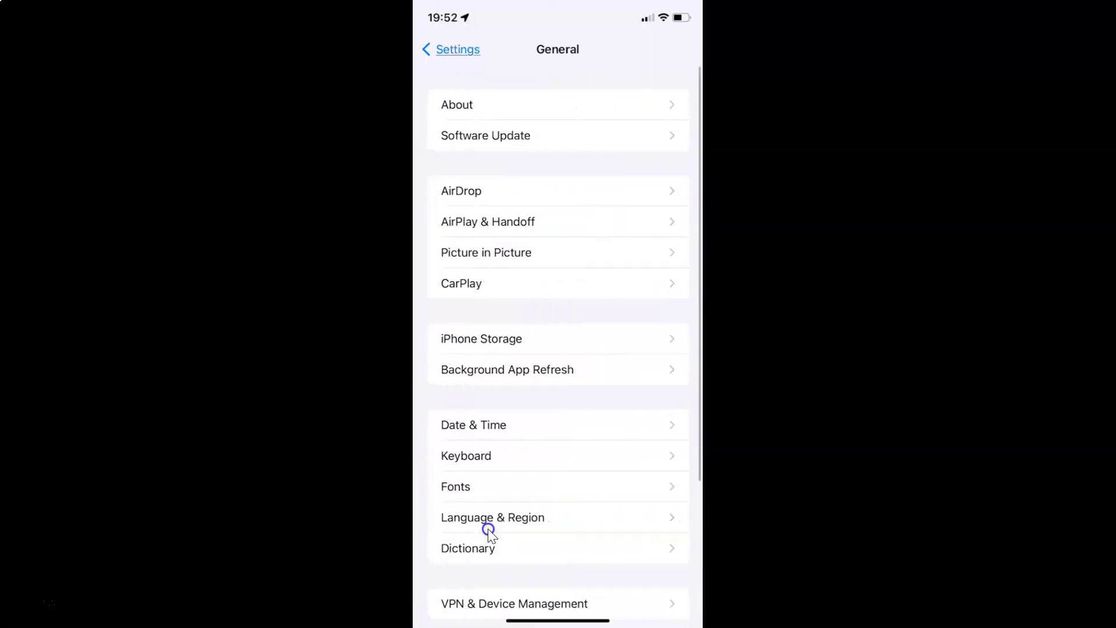
left_click(471, 112)
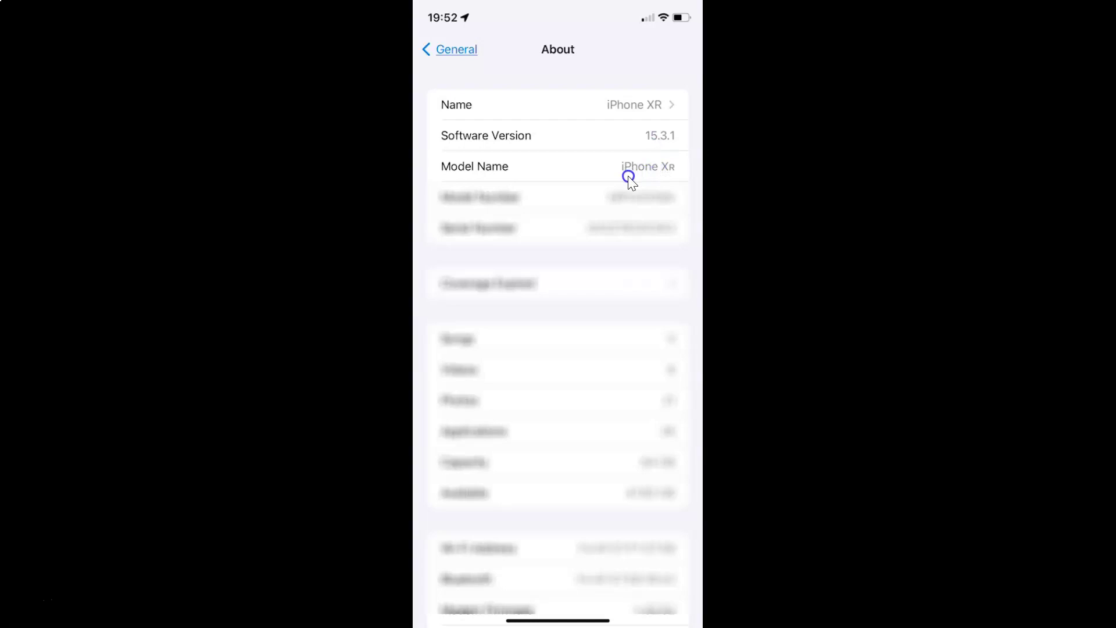
left_click(447, 49)
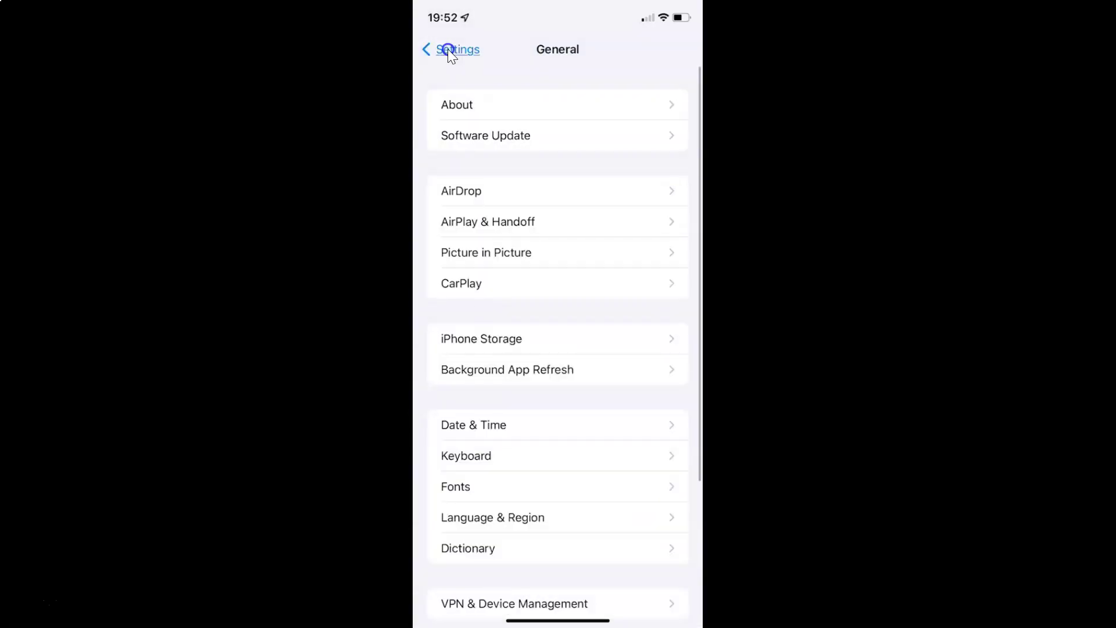
left_click(448, 49)
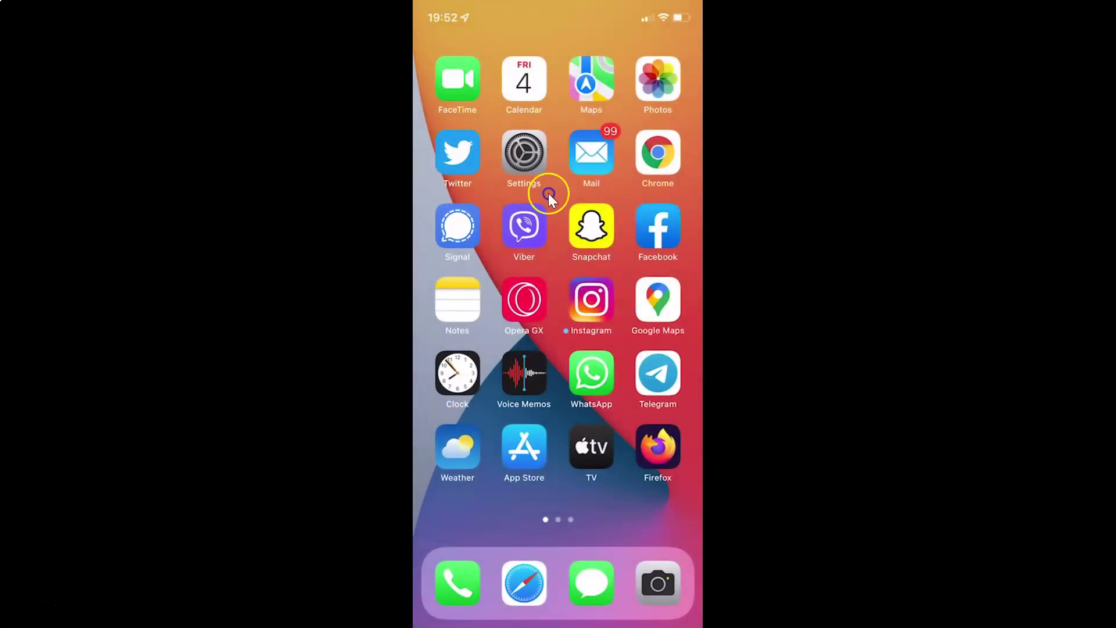
Put the home screen into editing mode and open the widget gallery.
left_click(536, 227)
left_click(510, 331)
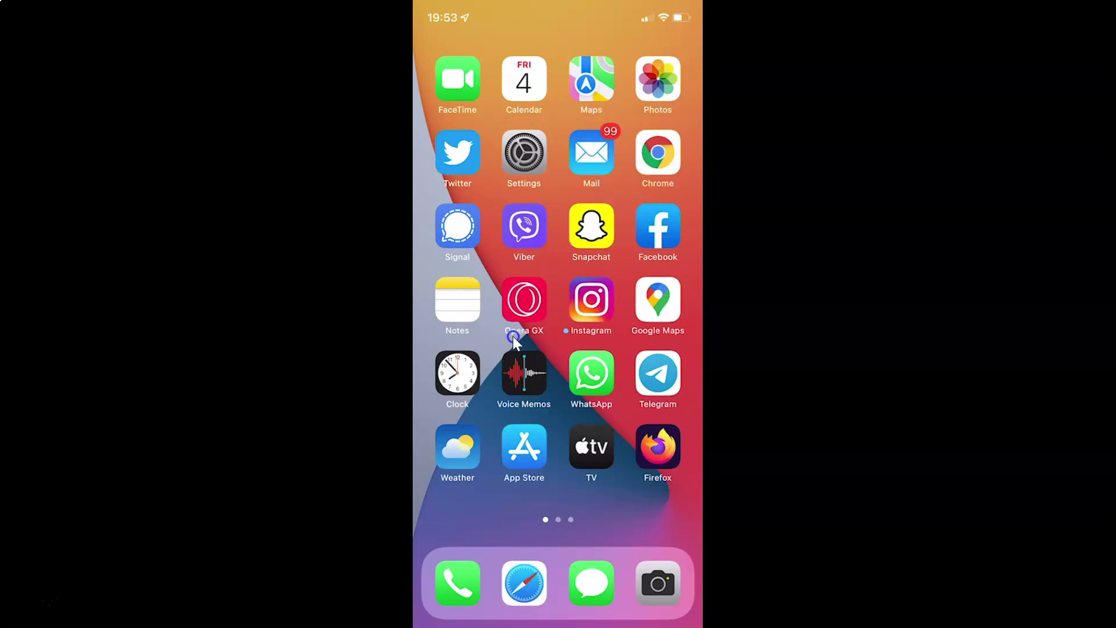
left_click(558, 216)
left_click(552, 194)
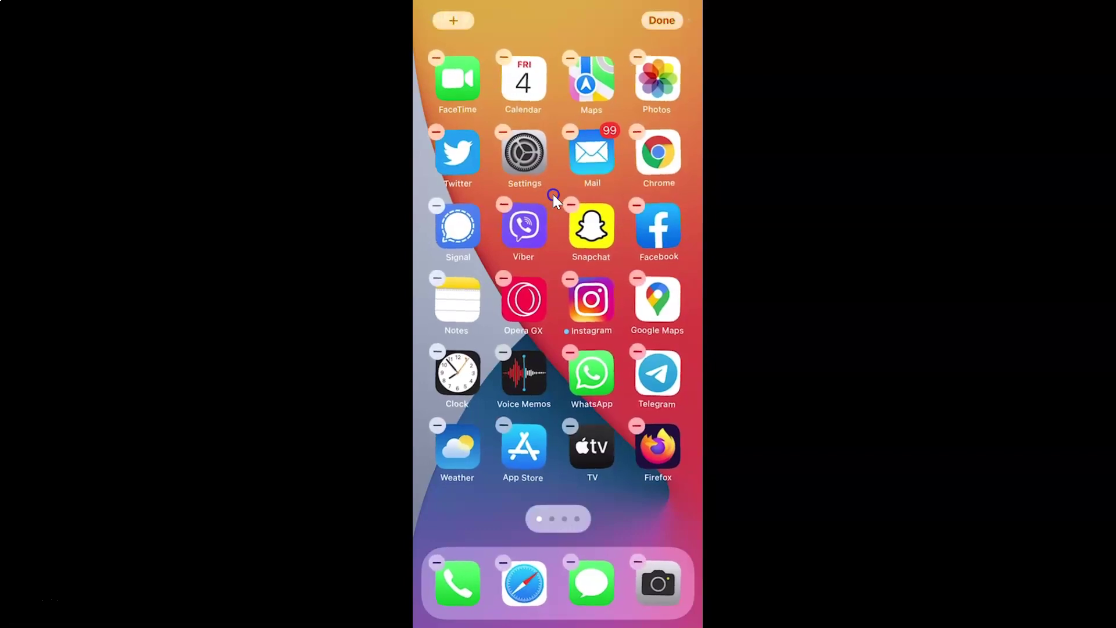
left_click(521, 299)
left_click(451, 22)
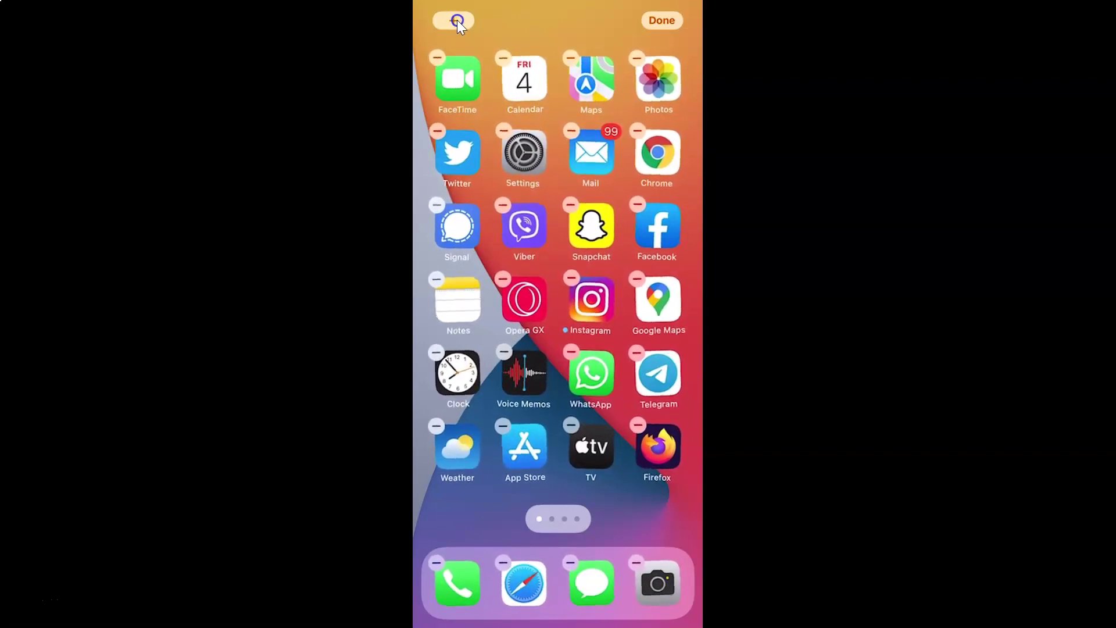
left_click(457, 20)
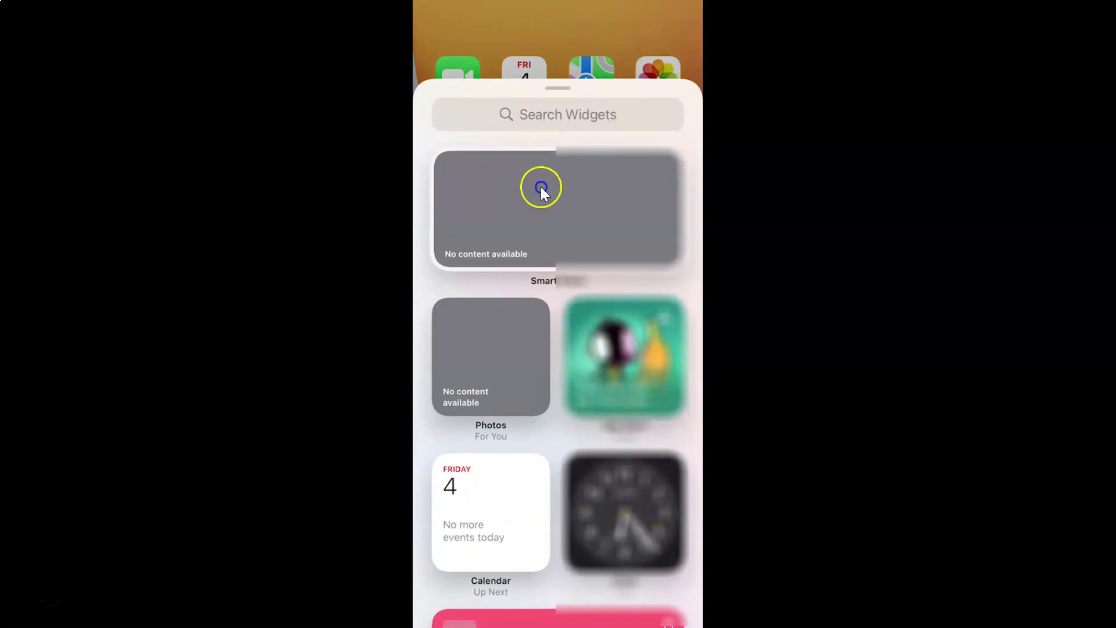
Find Clock in the list of widget apps and open its available widgets.
left_click(556, 222)
scroll(628, 270, "down", 10)
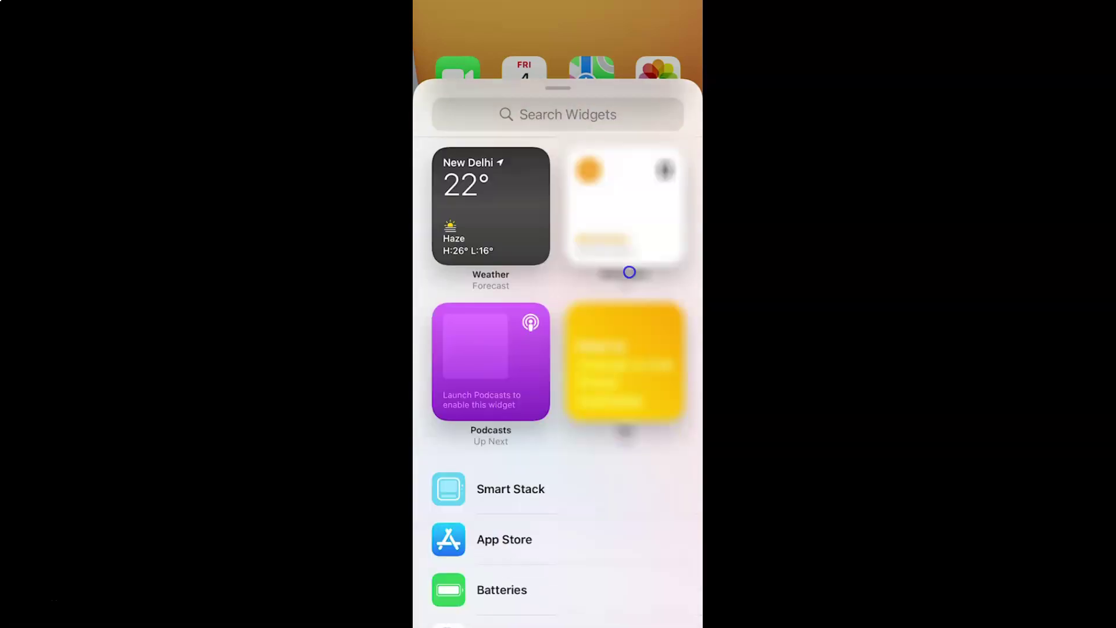
scroll(628, 271, "down", 5)
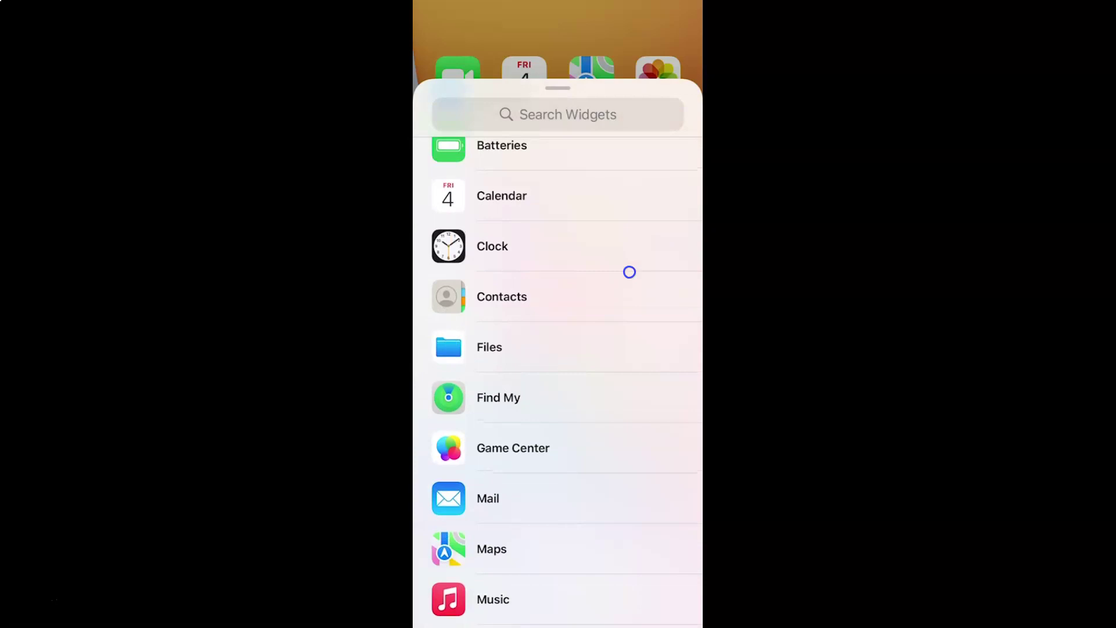
left_click(483, 244)
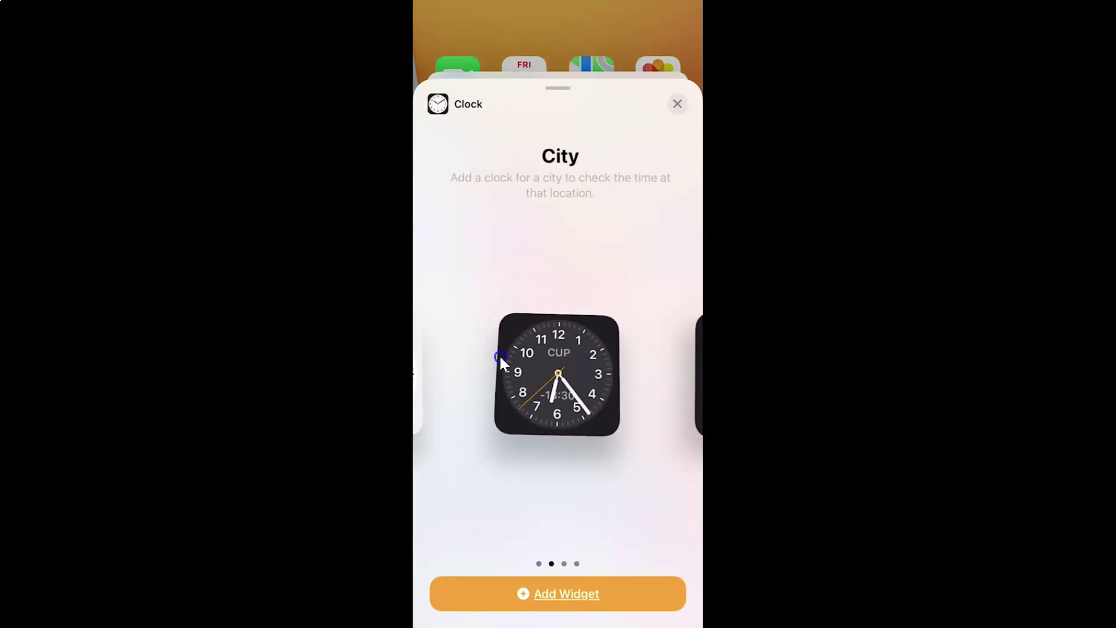
Browse the Clock widget variants and choose the wide World Clock layout with four cities in a row.
left_click(555, 304)
left_click(541, 204)
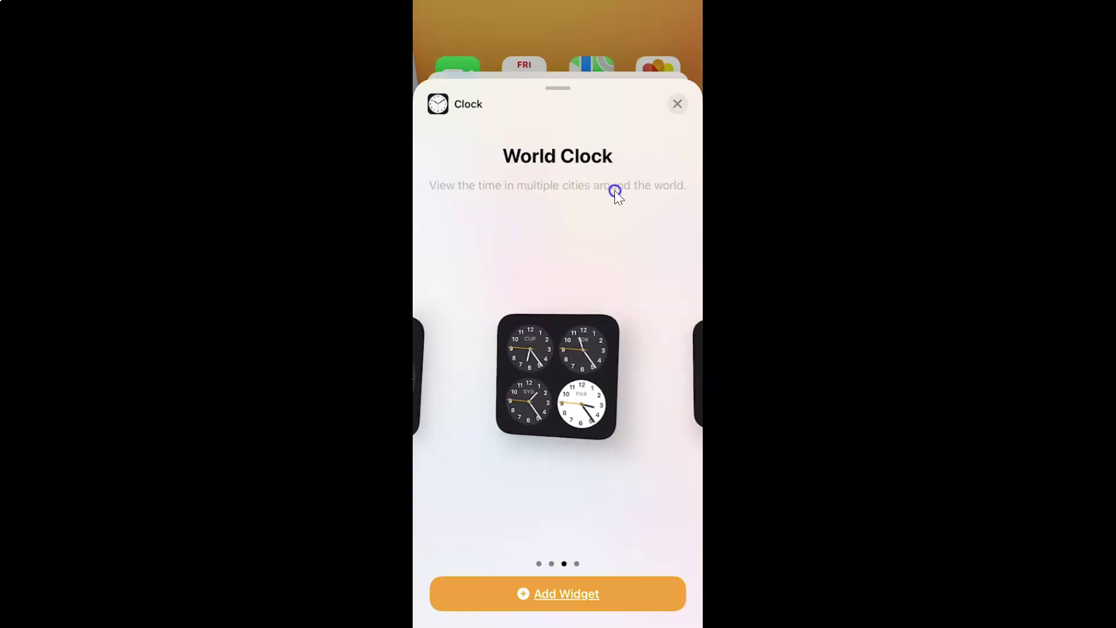
left_click(610, 271)
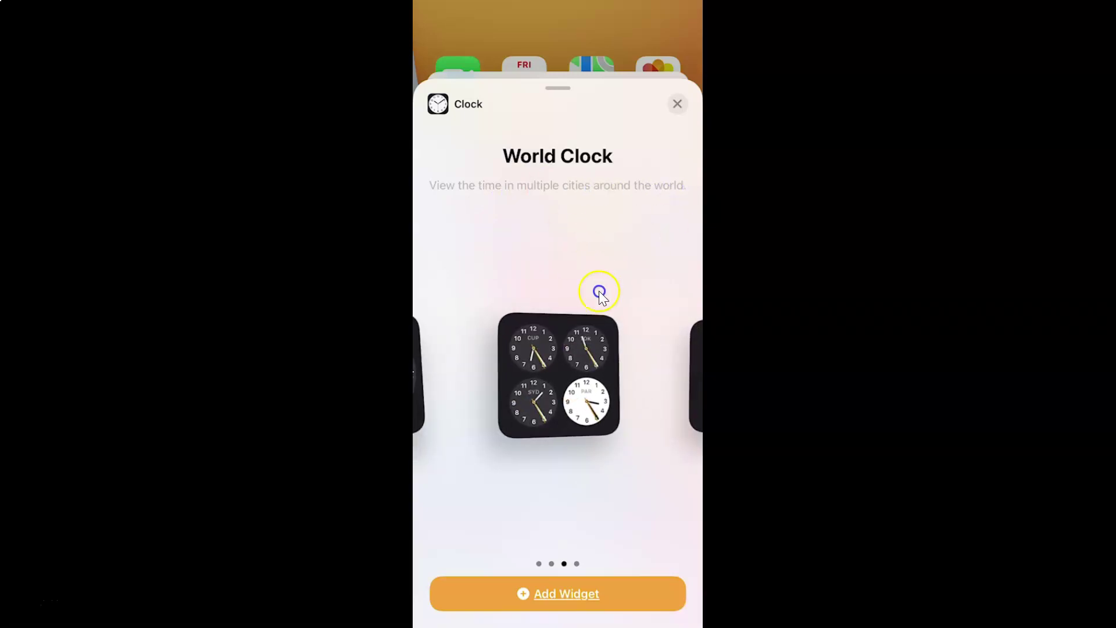
left_click(591, 315)
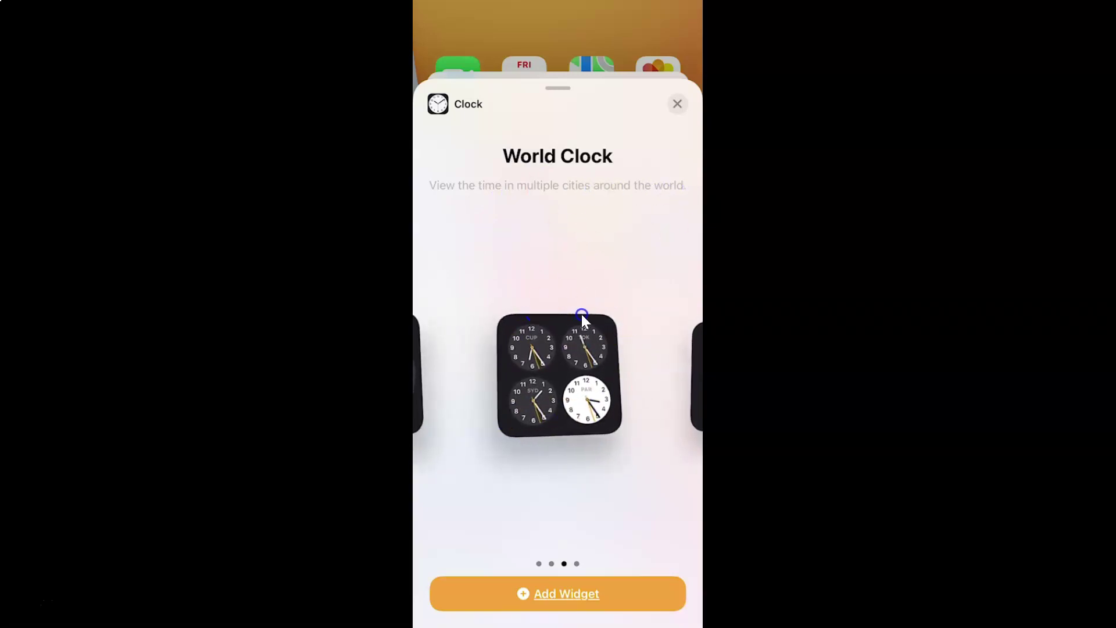
left_click(575, 342)
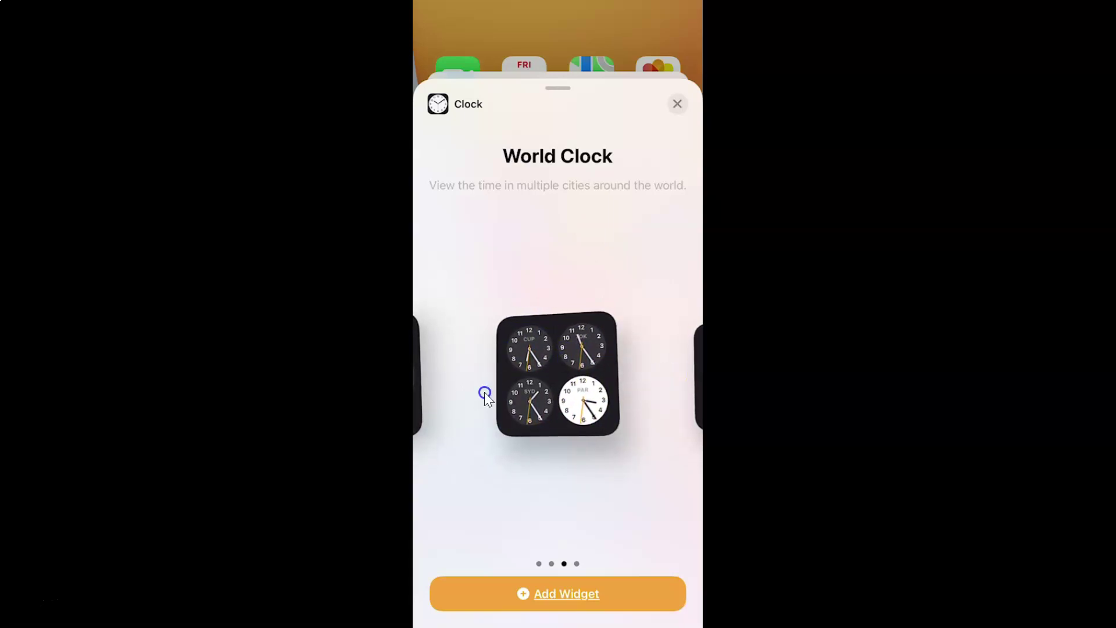
scroll(484, 392, "right", 3)
left_click(445, 353)
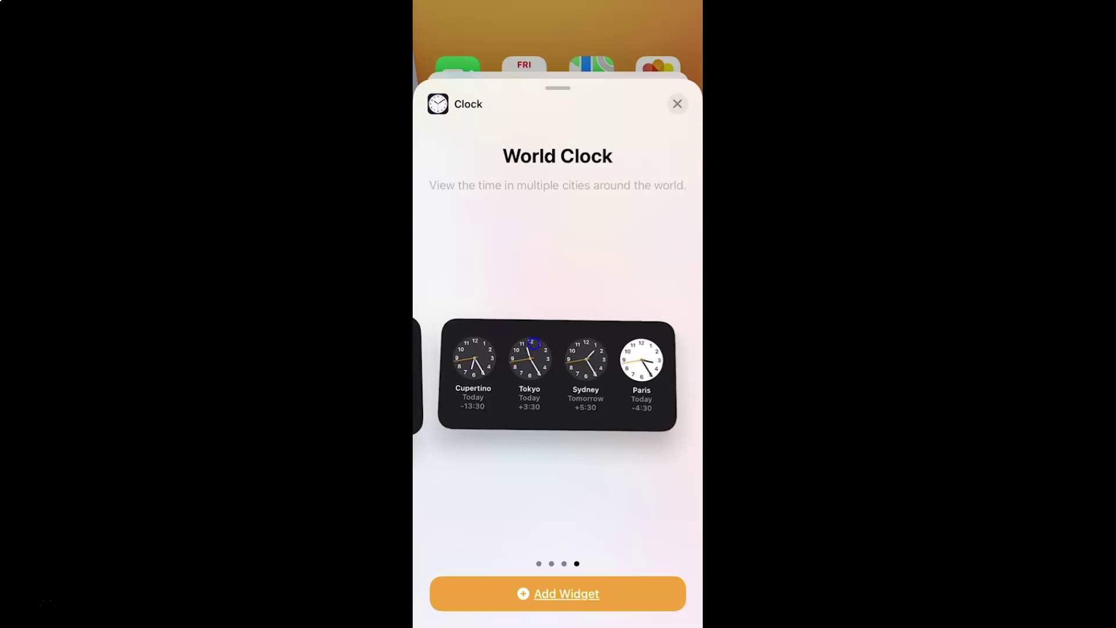
scroll(533, 344, "left", 1)
scroll(534, 344, "right", 1)
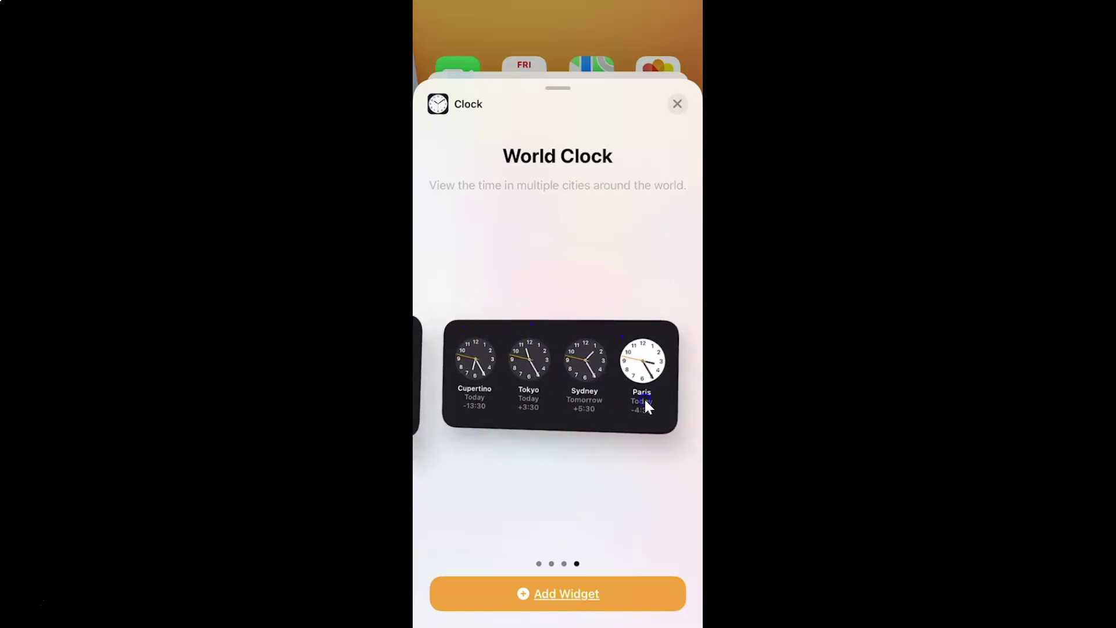
Add the wide World Clock widget to the home screen and finish editing the layout.
left_click(517, 595)
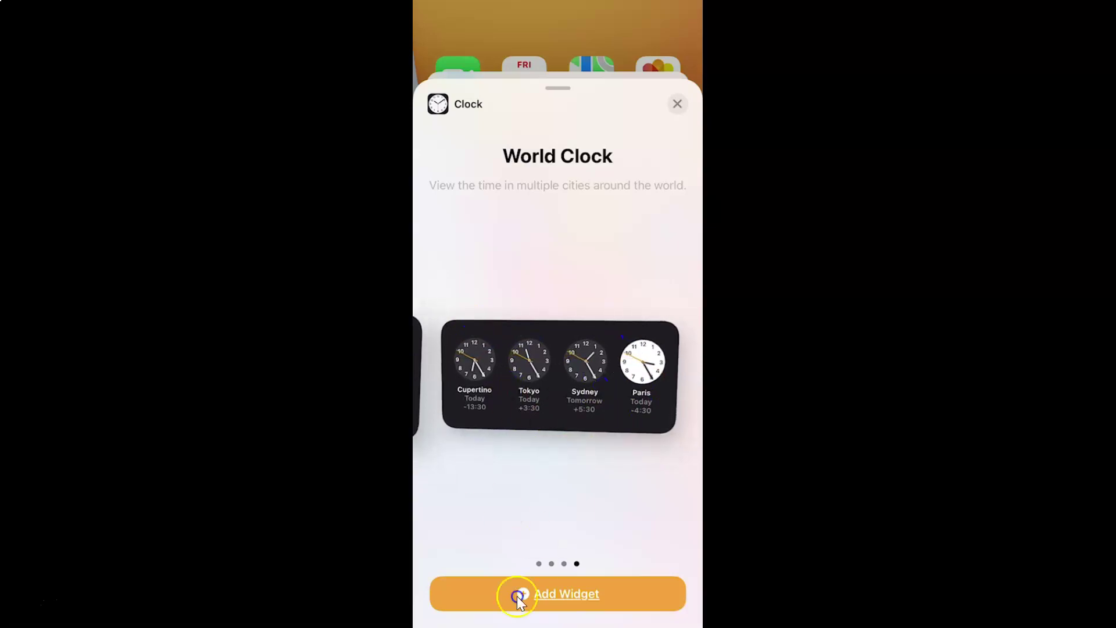
left_click(559, 591)
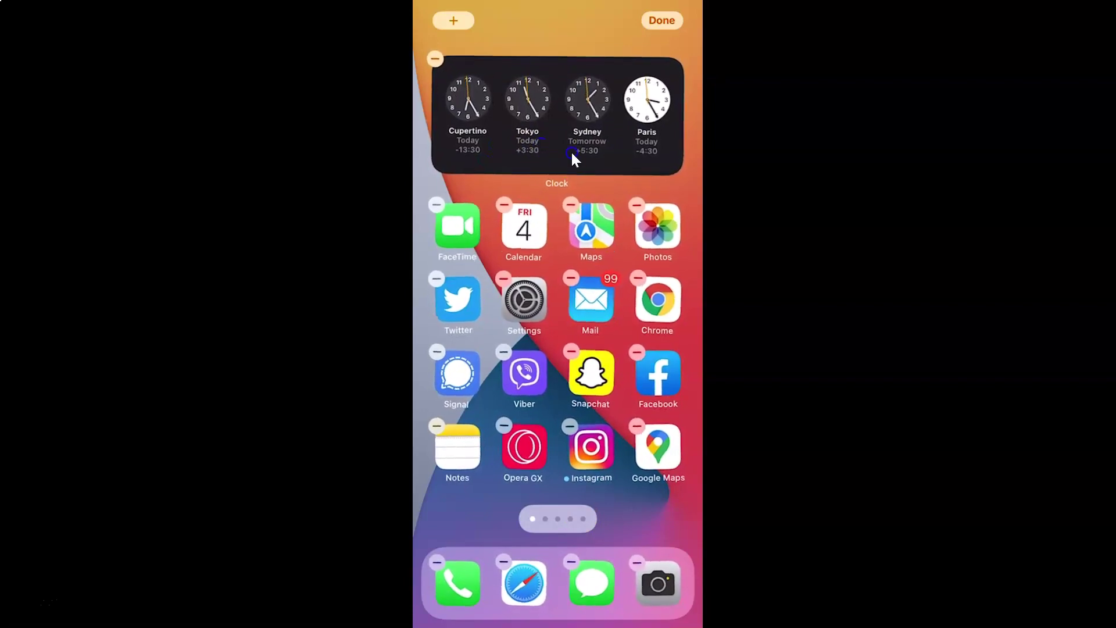
left_click(662, 21)
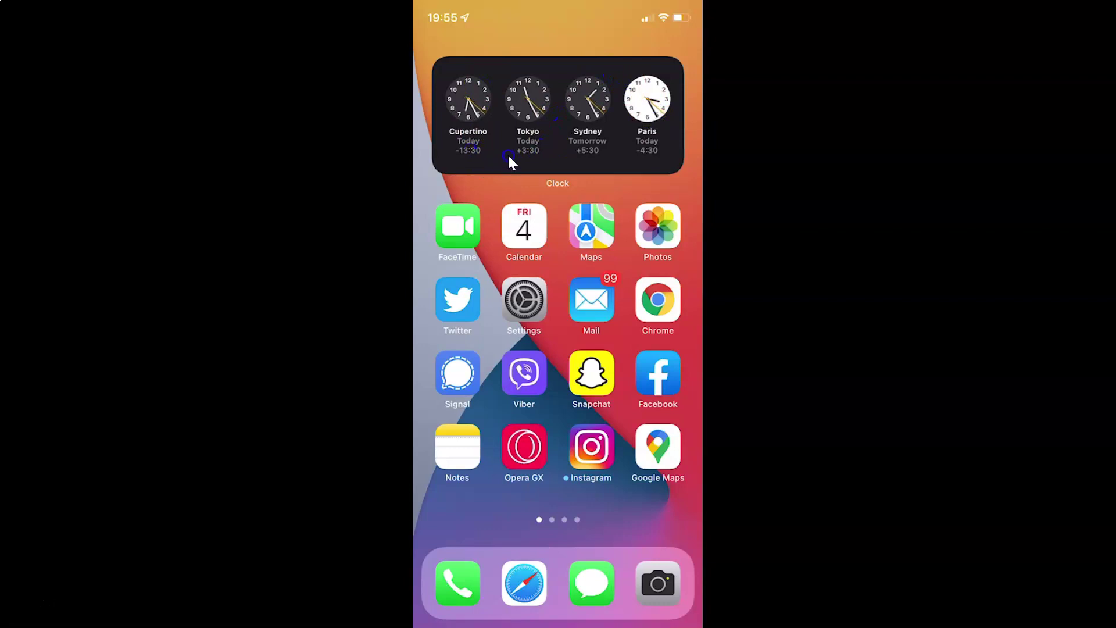
Open the city settings of the World Clock widget on the home screen.
left_click(570, 135)
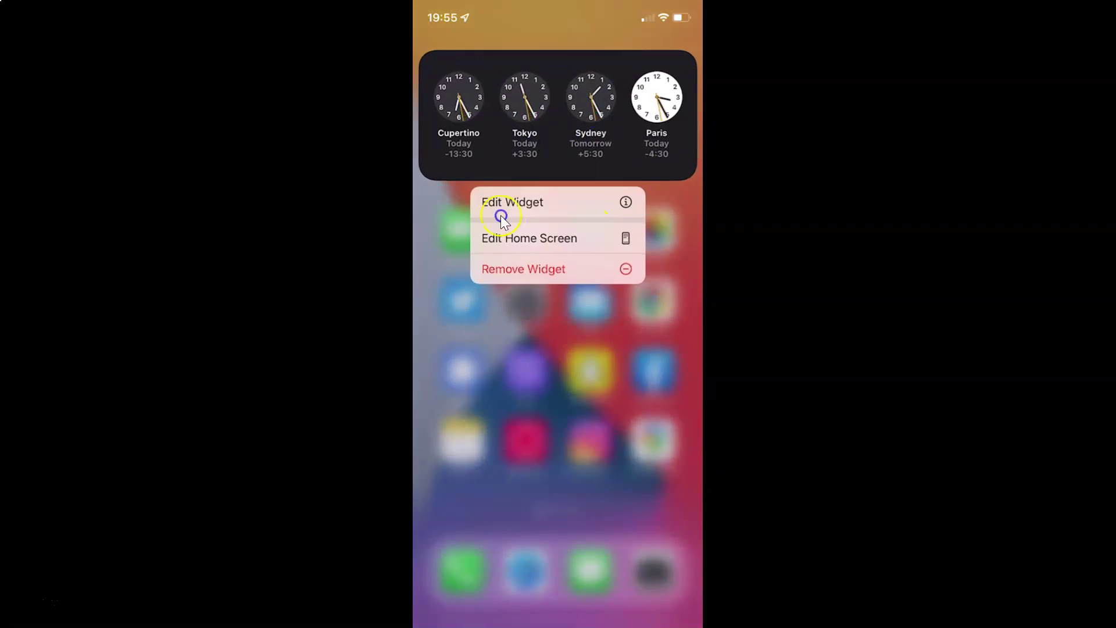
left_click(576, 207)
left_click(514, 206)
left_click(513, 204)
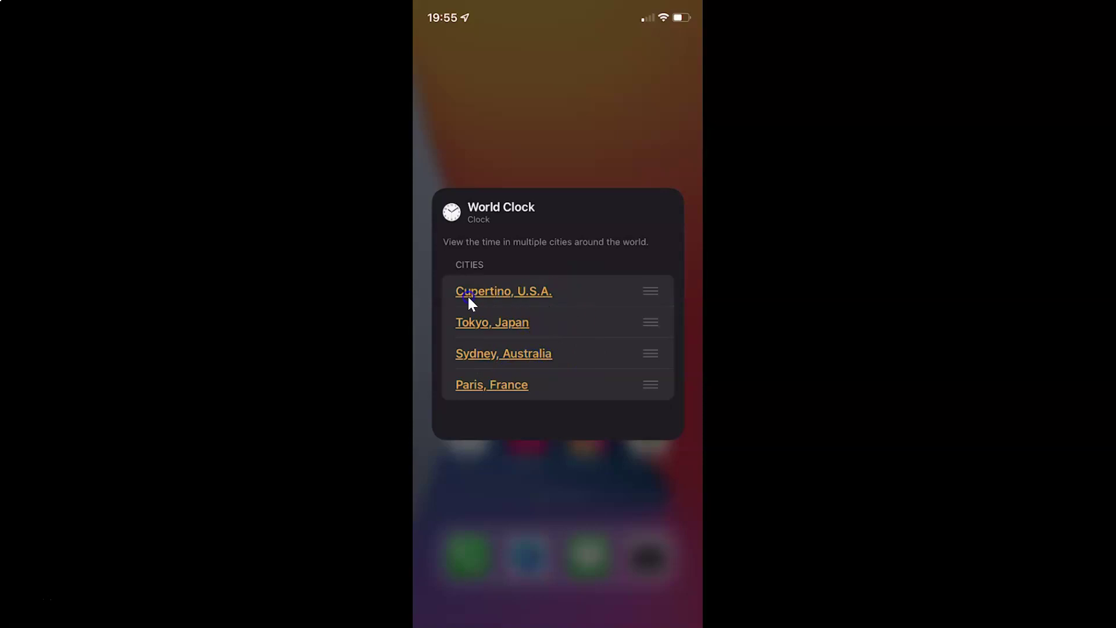
Replace Cupertino, U.S.A. with London, England in the widget's city list by searching for "london".
left_click(498, 294)
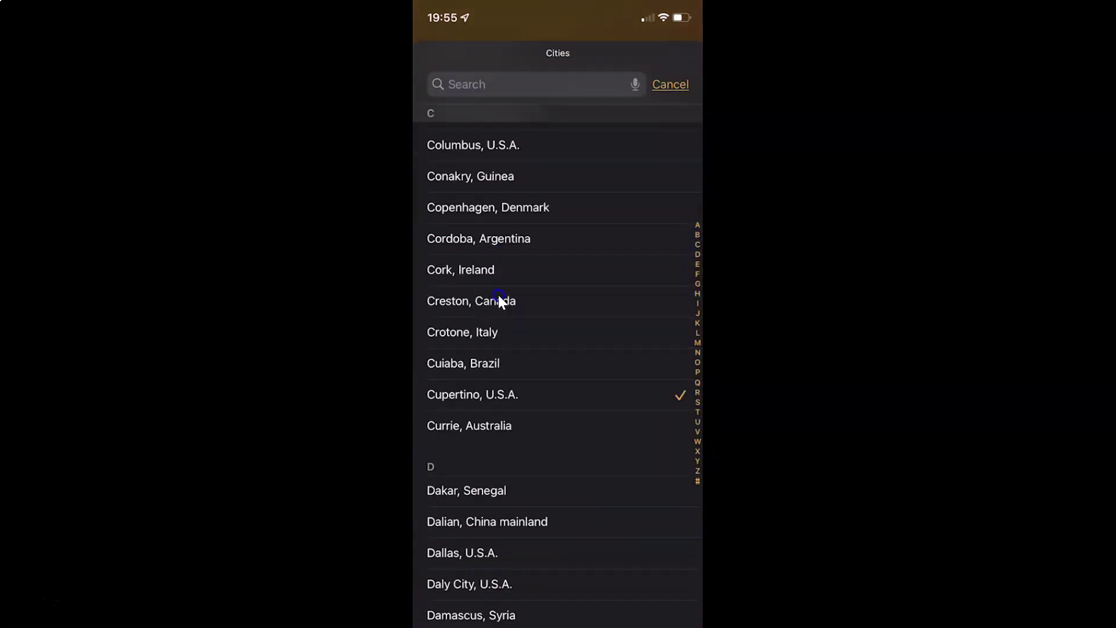
left_click(500, 80)
type("lo")
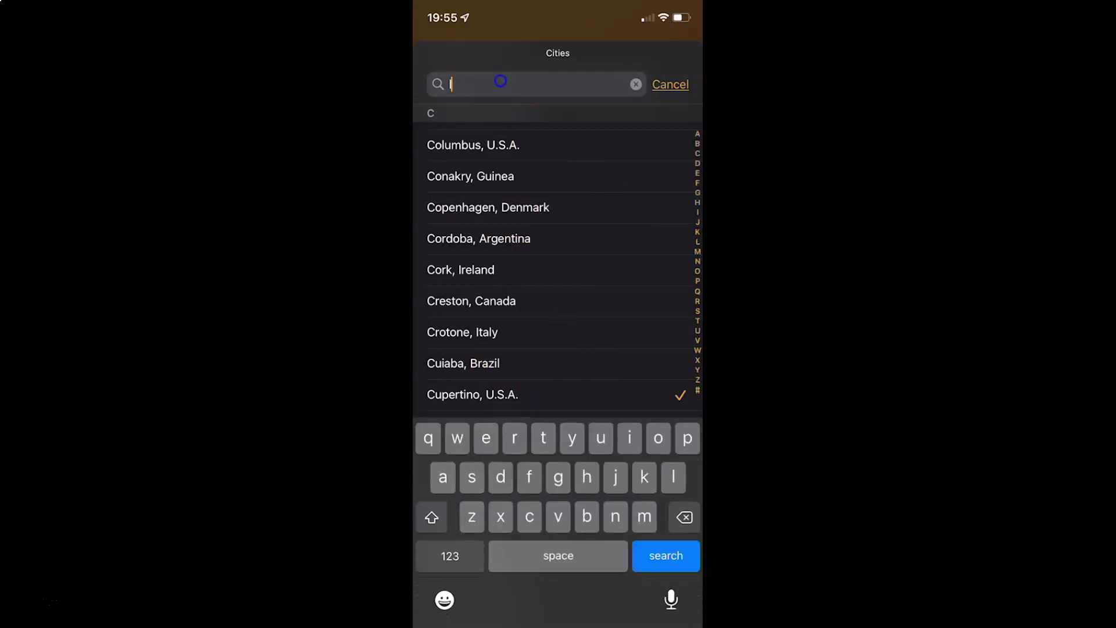
type("ndon")
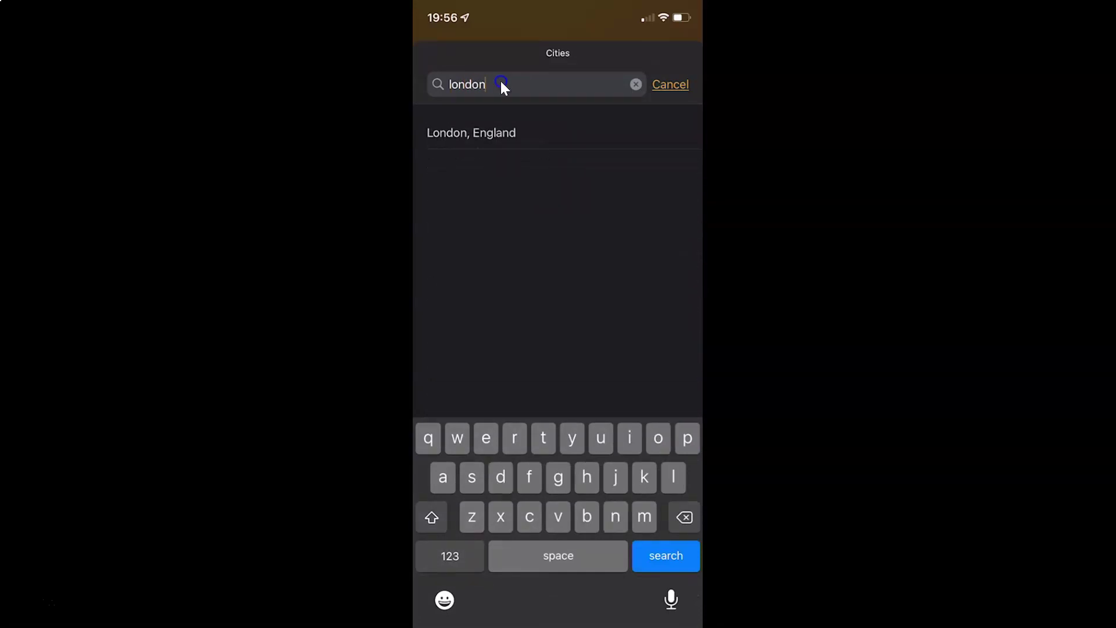
left_click(493, 131)
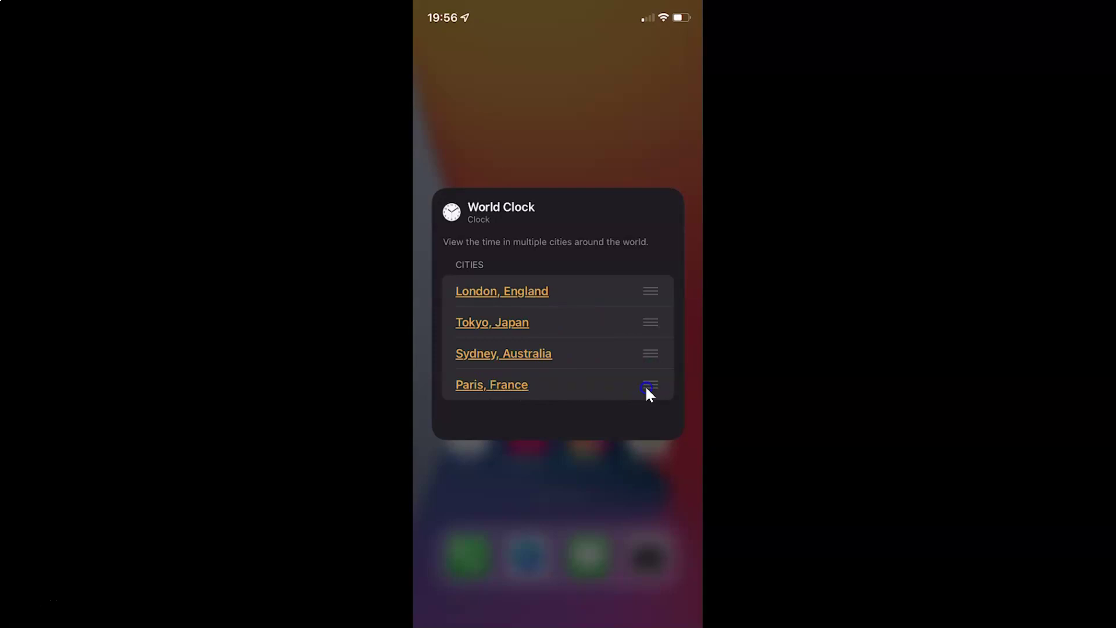
Move Paris, France to first place in the widget's city list and close the widget settings.
left_click_drag(645, 385, 645, 283)
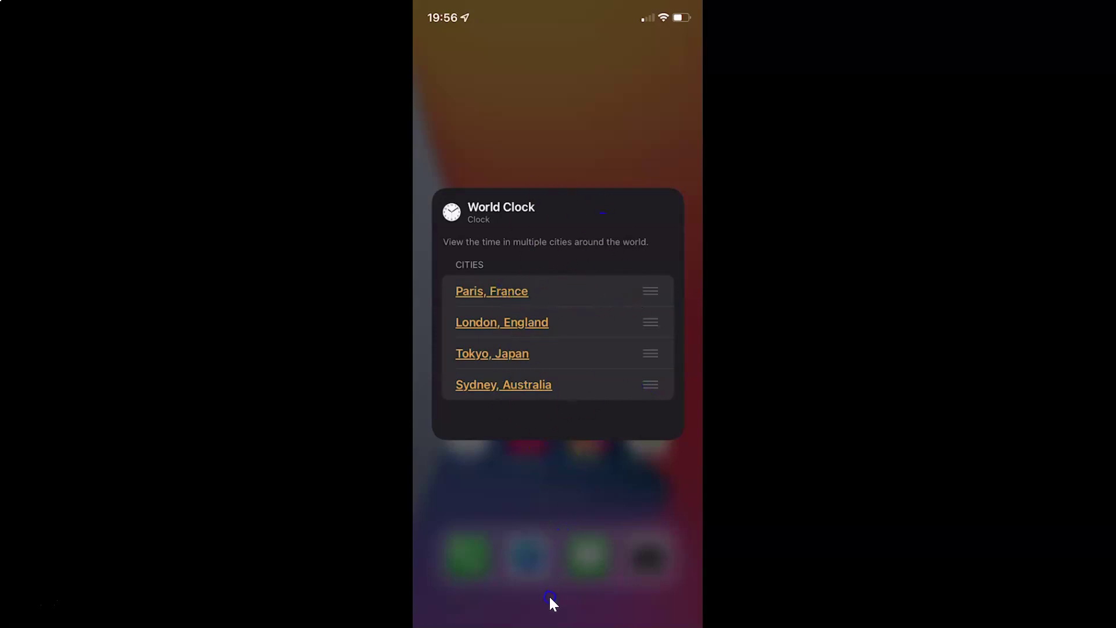
left_click(557, 461)
left_click(516, 142)
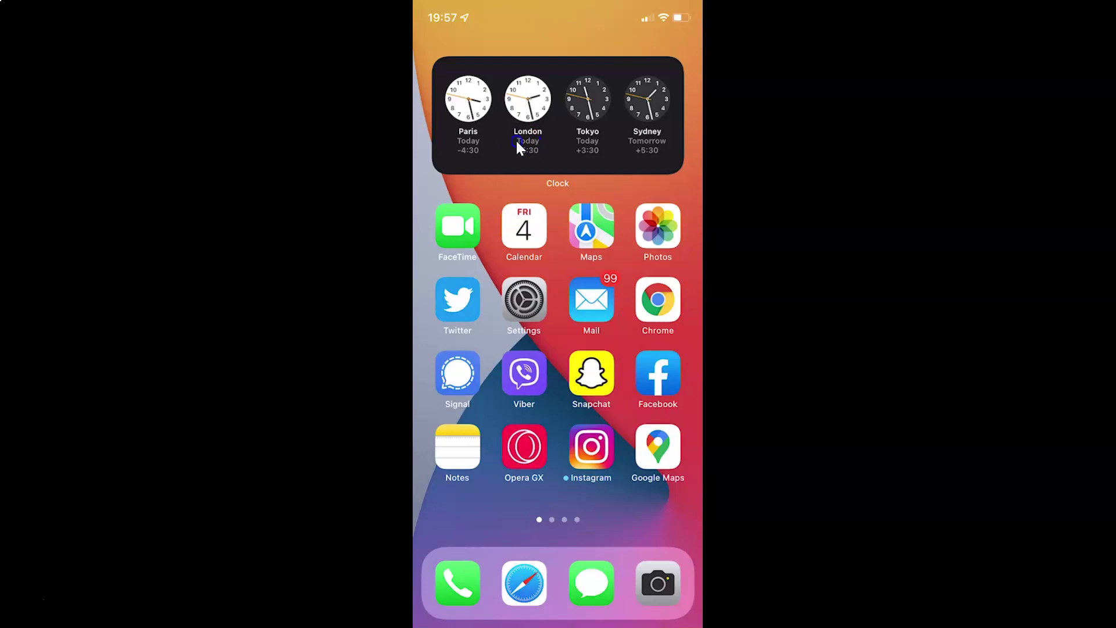
left_click(533, 134)
left_click(586, 182)
left_click(548, 228)
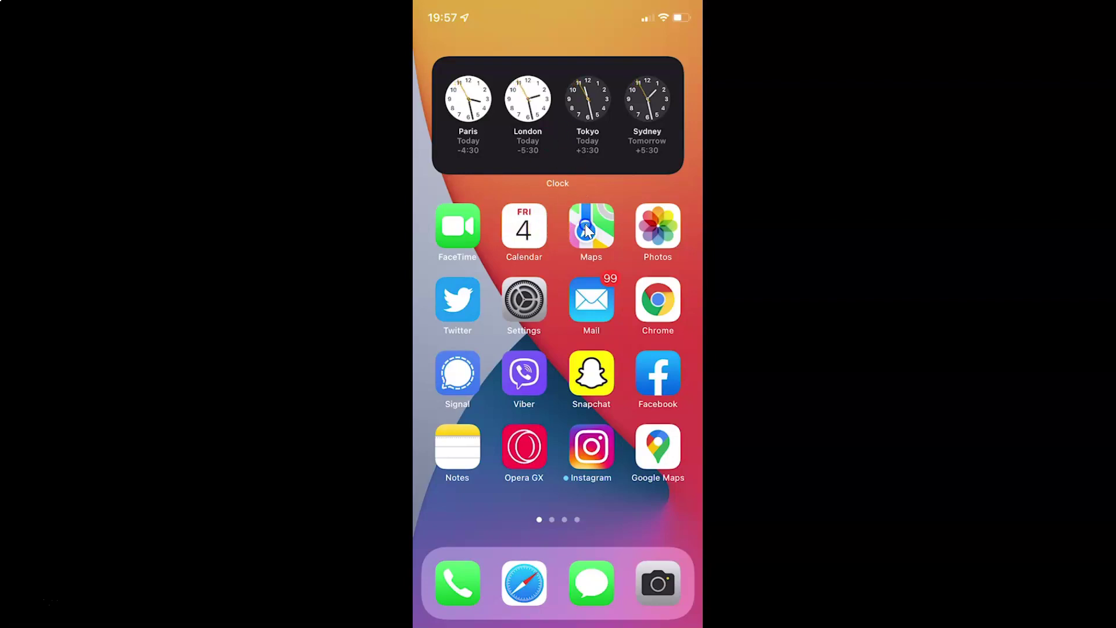